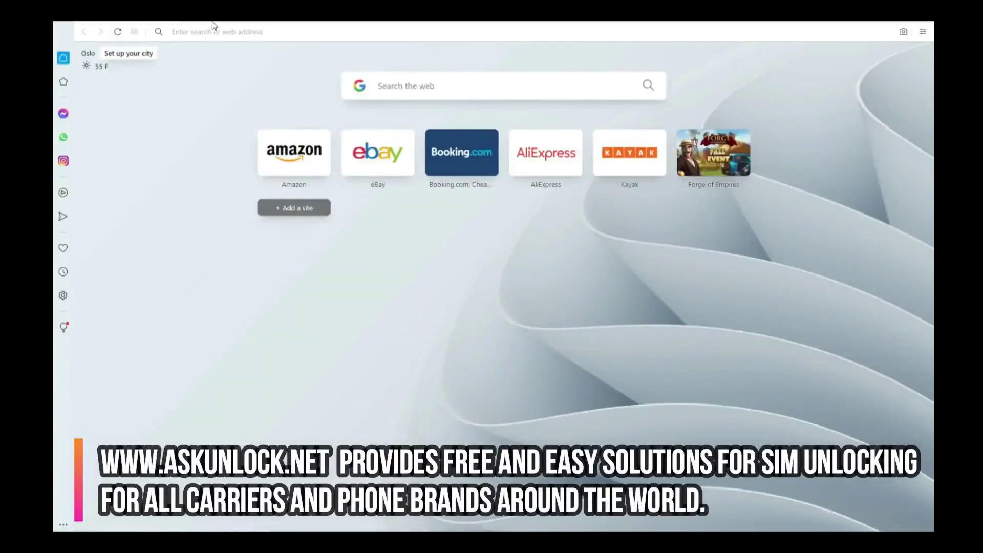
Step: Go to askunlock.net from the browser address bar
click(214, 31)
text(askunlock.net)
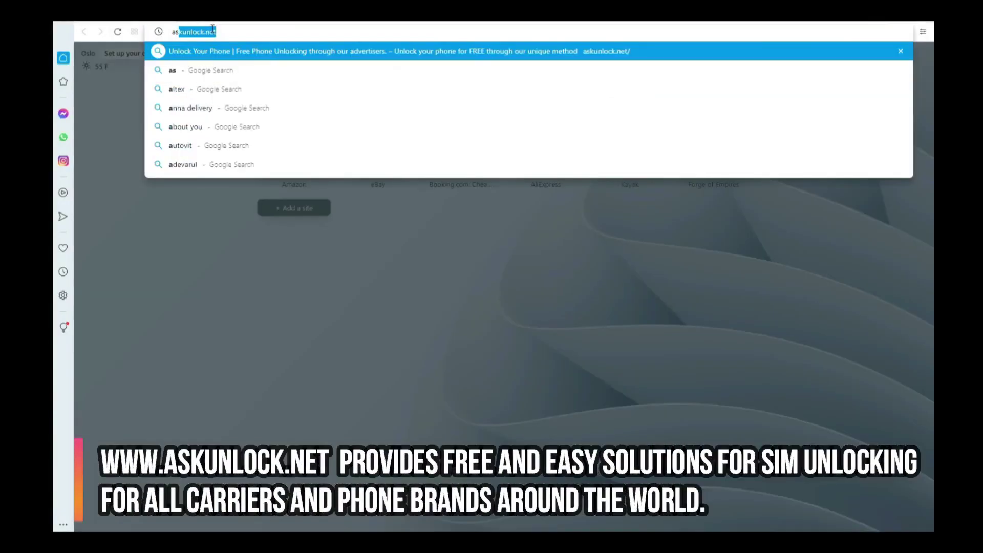
key(Return)
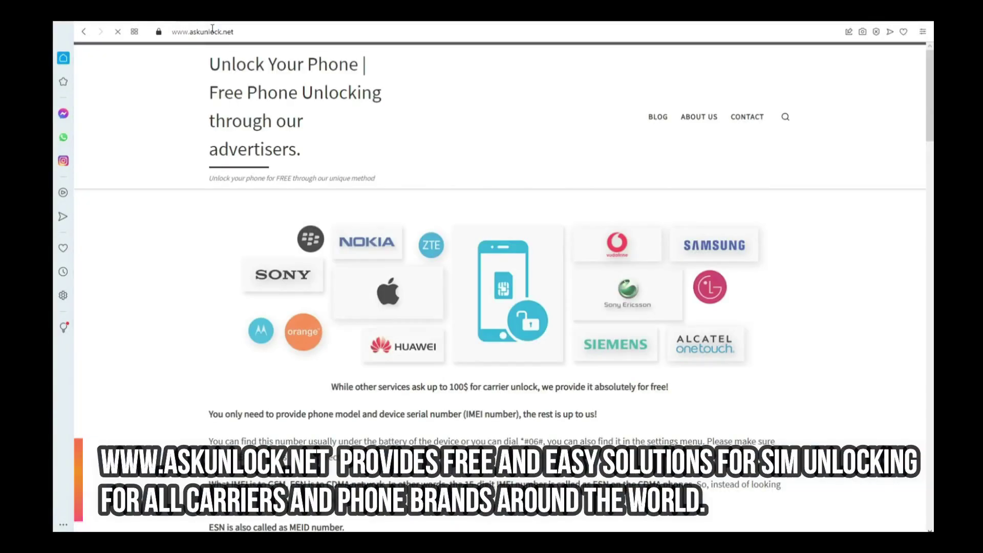
scroll(431, 247, down, 5)
scroll(431, 250, down, 4)
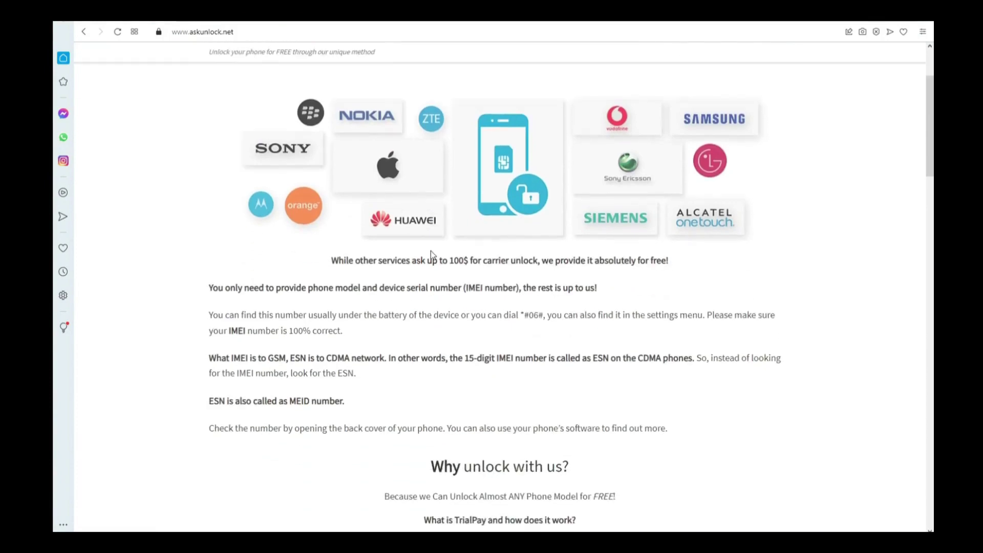
scroll(431, 253, down, 2)
scroll(431, 253, down, 3)
scroll(431, 253, down, 3)
scroll(431, 254, down, 3)
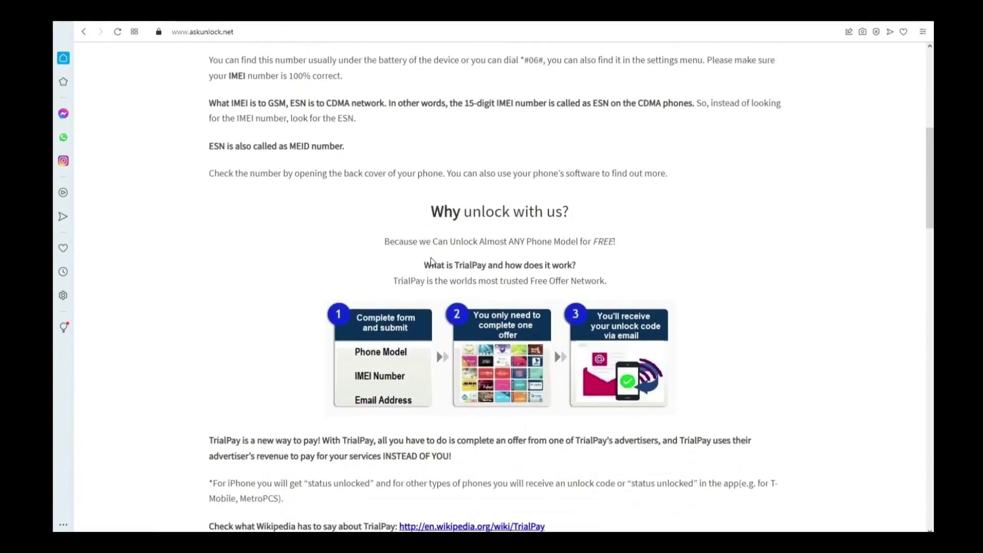
scroll(430, 258, down, 3)
scroll(431, 257, down, 3)
scroll(431, 258, down, 2)
scroll(431, 257, down, 2)
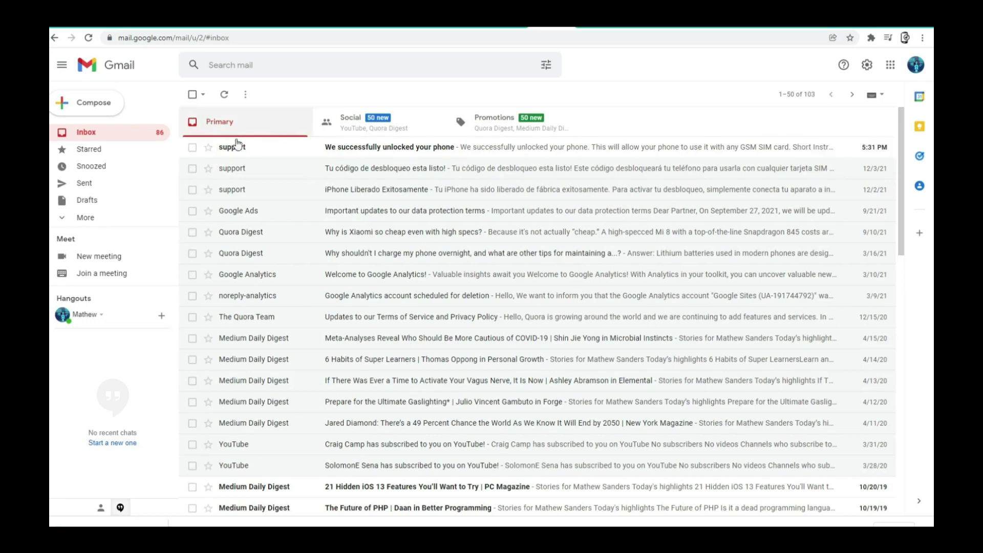
Step: Open the support email 'We successfully unlocked your phone' showing the unlock code
click(433, 149)
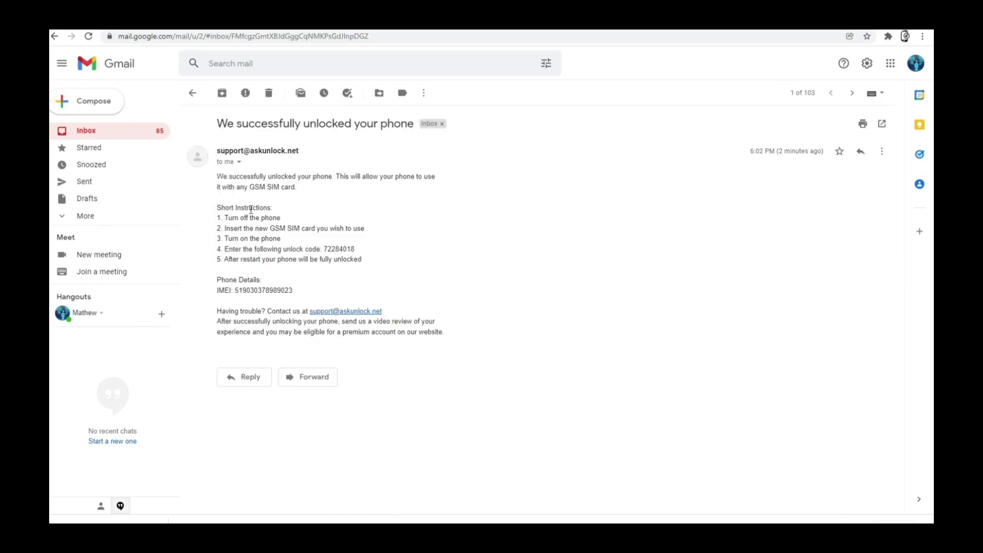